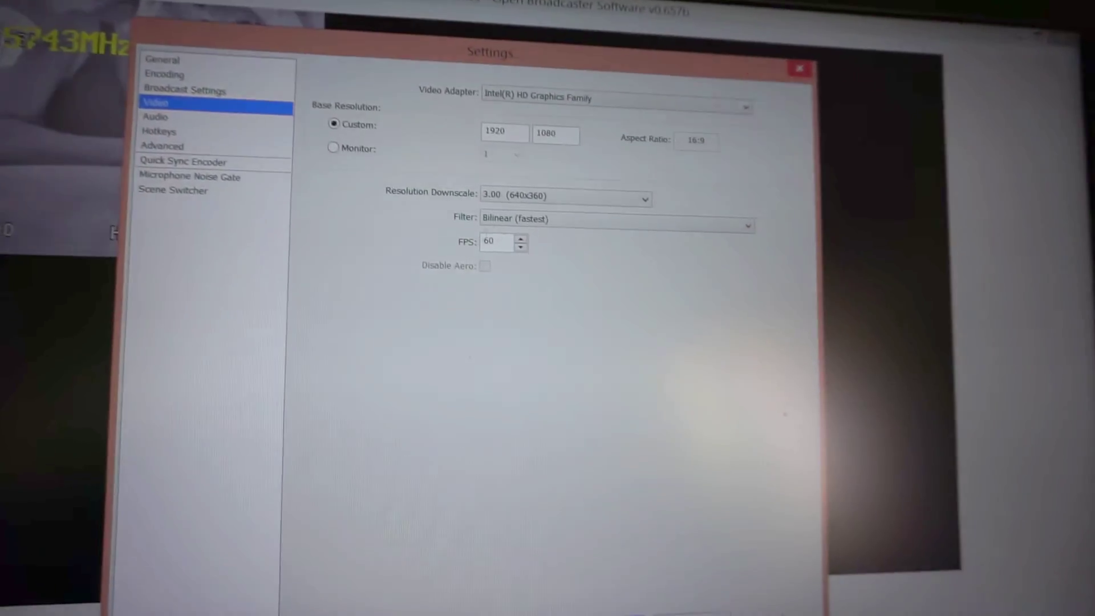
Step: Choose the 3.00 downscale (640x360) from the 1920x1080 base and set 60 FPS
{"action": "left_click", "coordinate": [519, 188]}
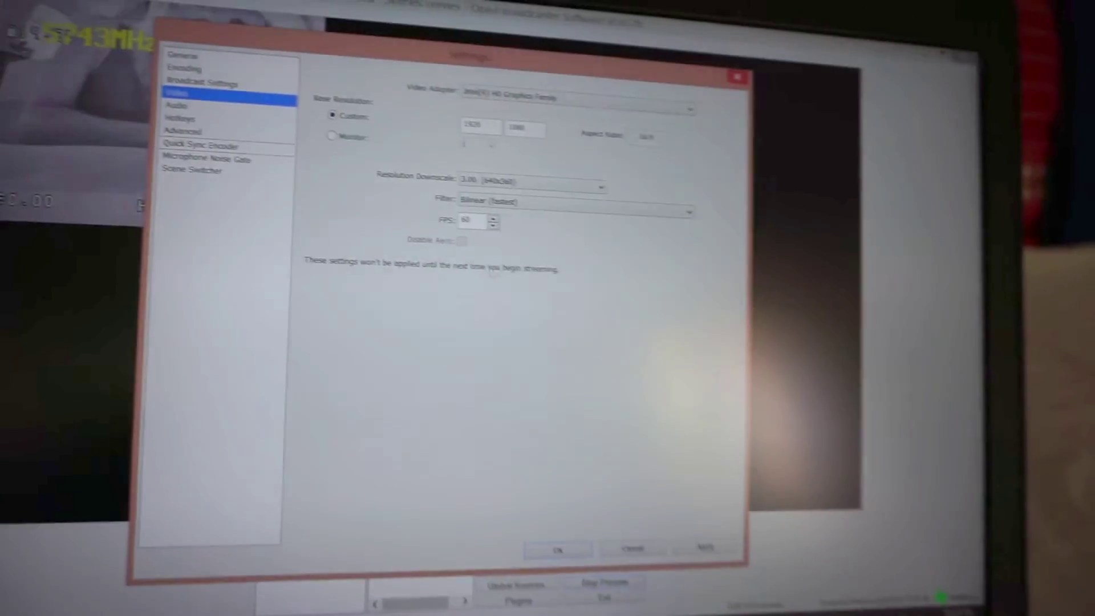
{"action": "key", "text": "Tab"}
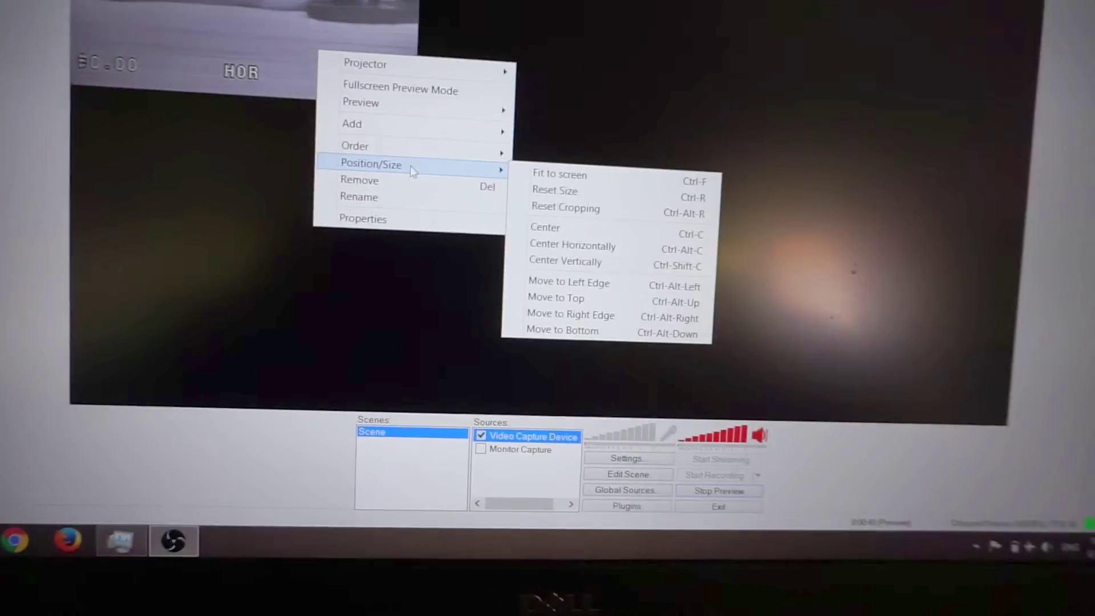
{"action": "mouse_move", "coordinate": [361, 147]}
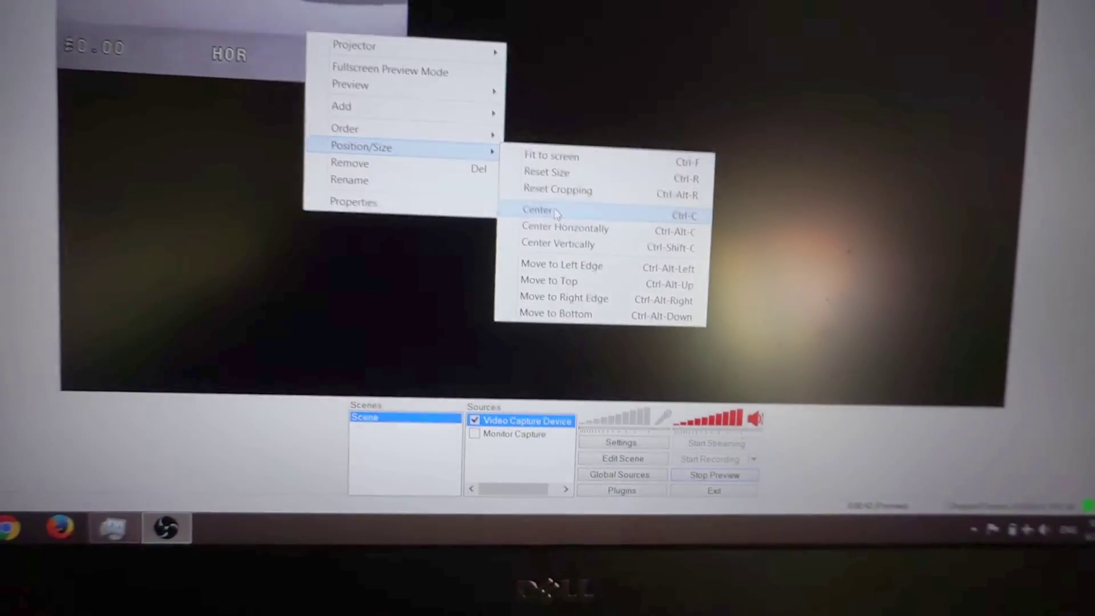
Step: Center the FPV camera feed in the preview, then fit it to the screen
{"action": "left_click", "coordinate": [548, 210]}
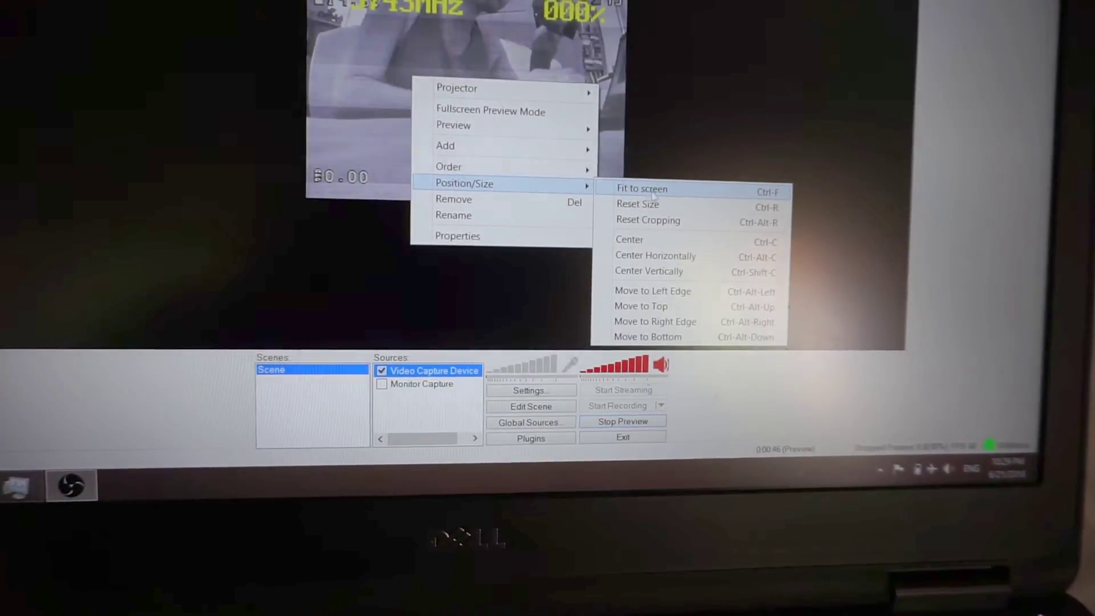
{"action": "left_click", "coordinate": [650, 200]}
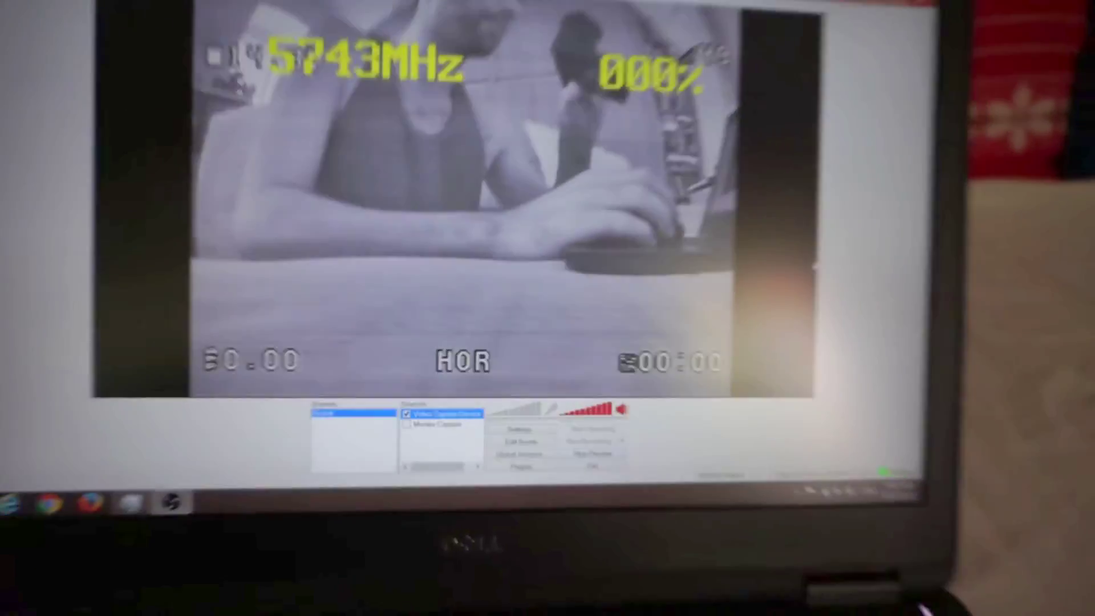